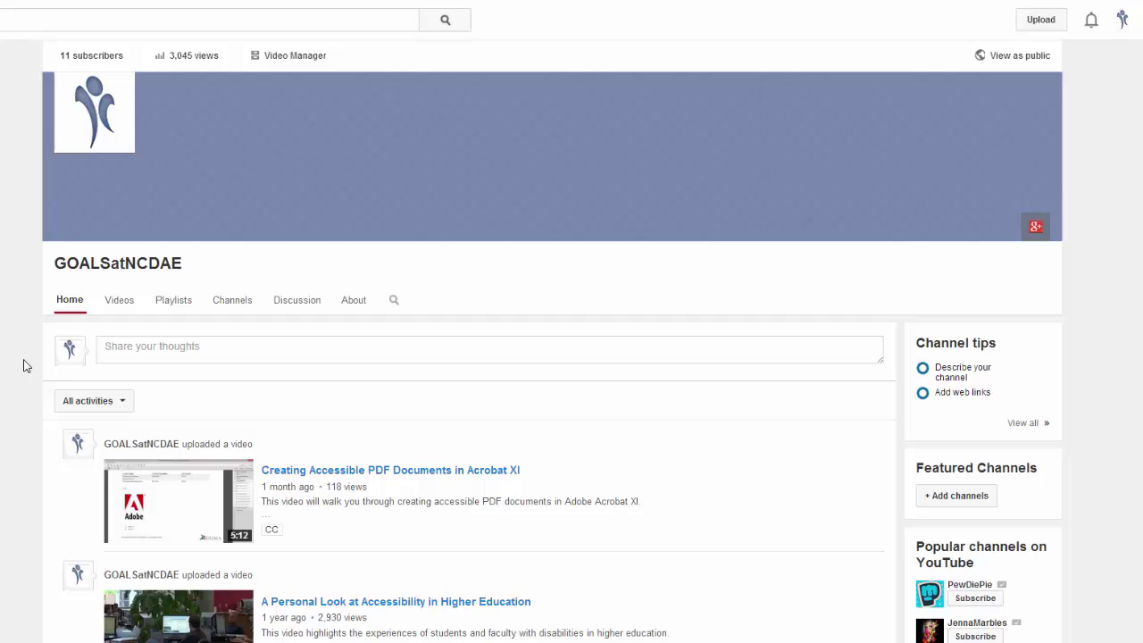
# Set Captioning Example Video 4's original language to English in its subtitles settings.
pyautogui.click(283, 58)
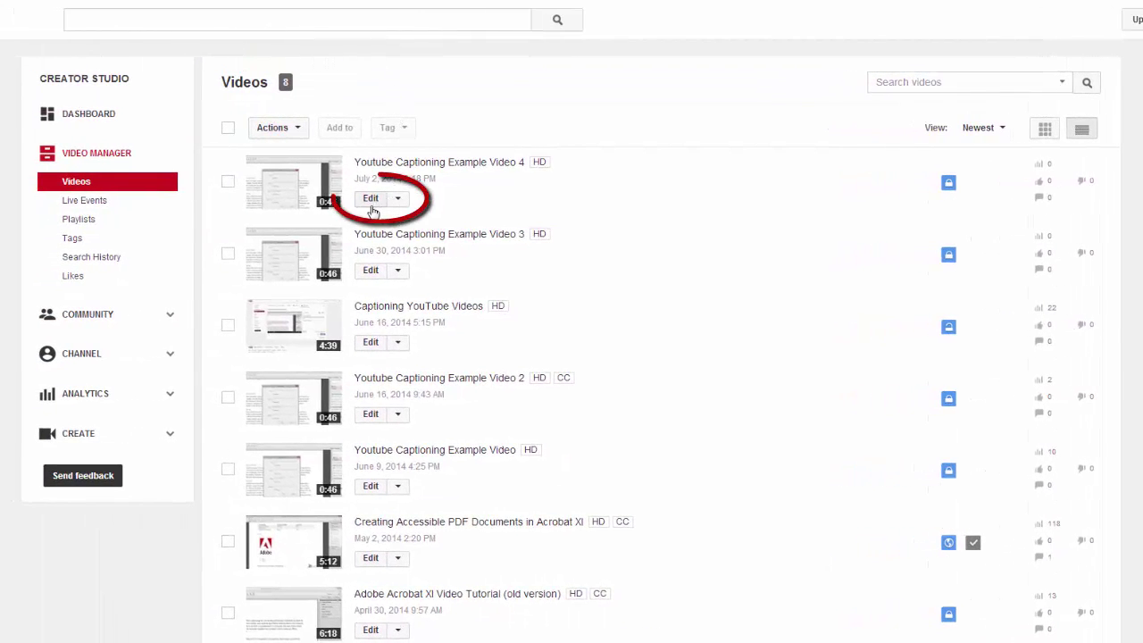
pyautogui.click(371, 198)
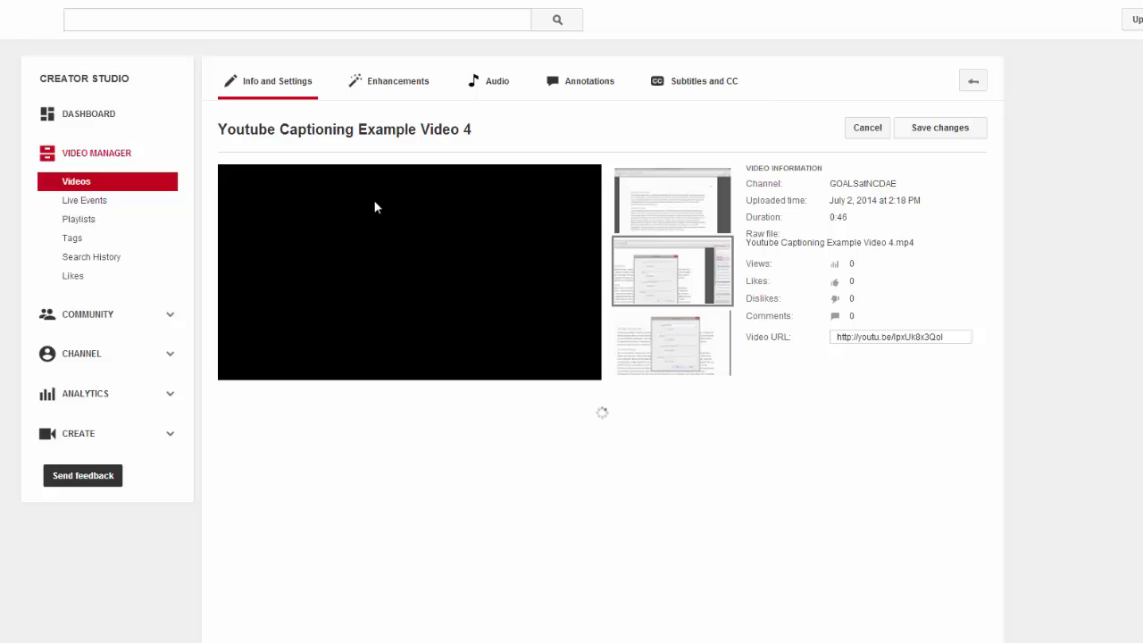
pyautogui.click(696, 91)
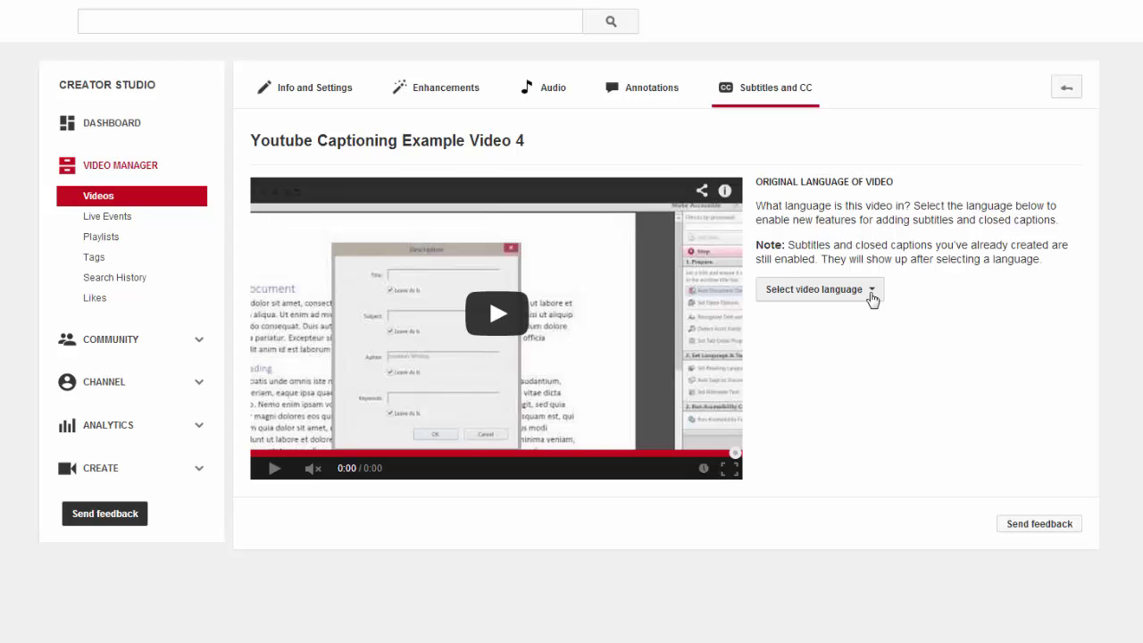
pyautogui.click(870, 293)
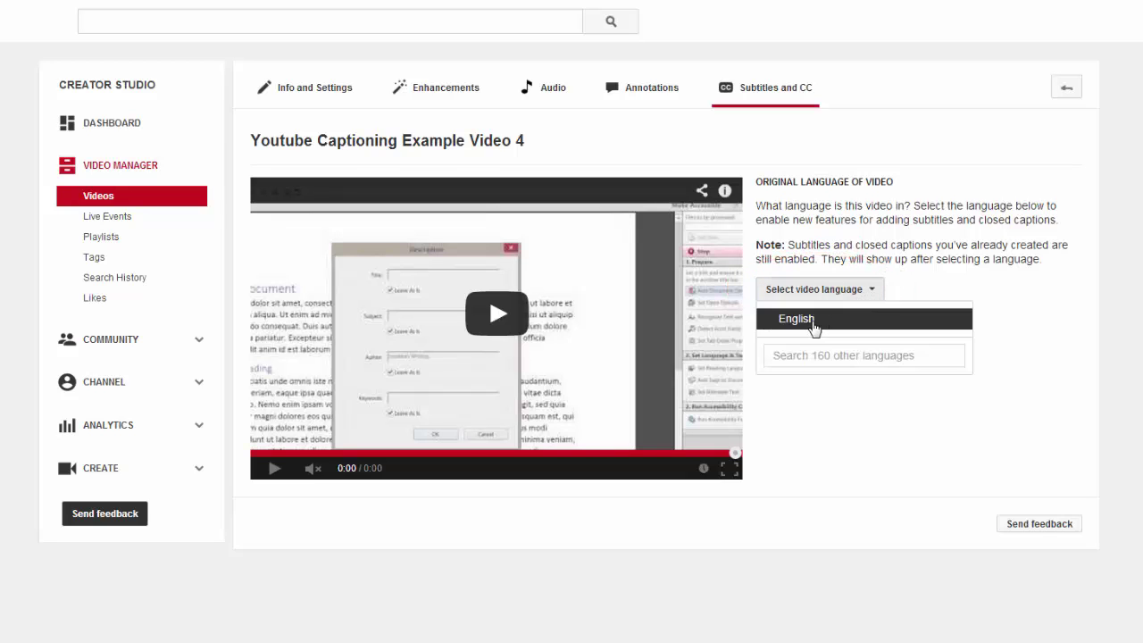
pyautogui.click(817, 320)
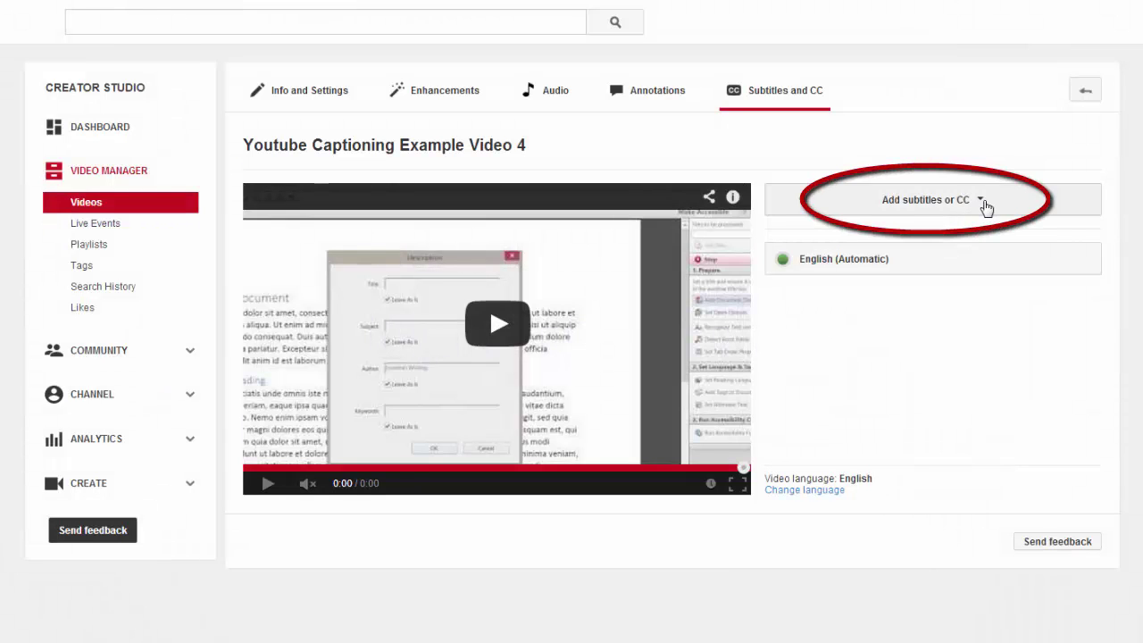
# Start an English caption upload, trying example vid captions.sbv as a subtitles file, then cancel.
pyautogui.click(987, 207)
pyautogui.click(906, 235)
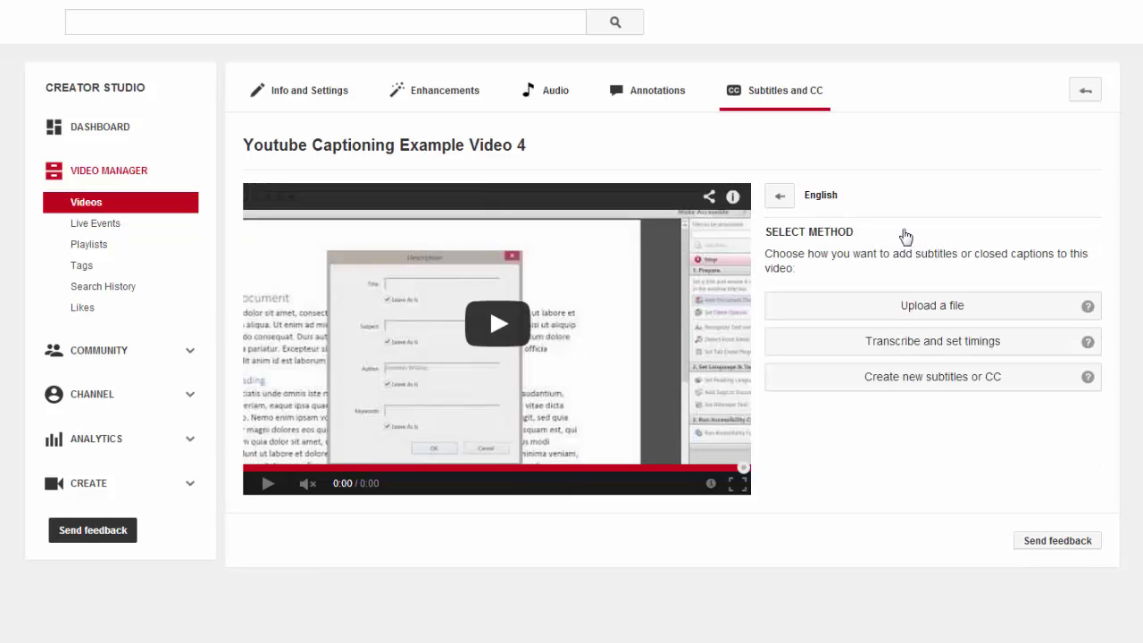
pyautogui.click(972, 309)
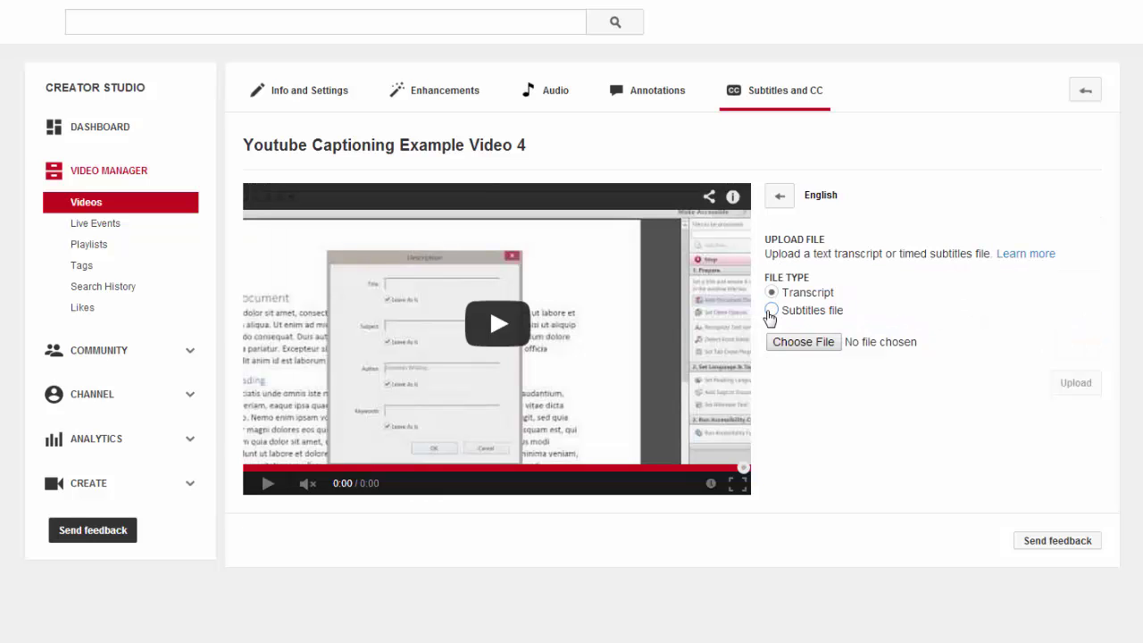
pyautogui.click(771, 310)
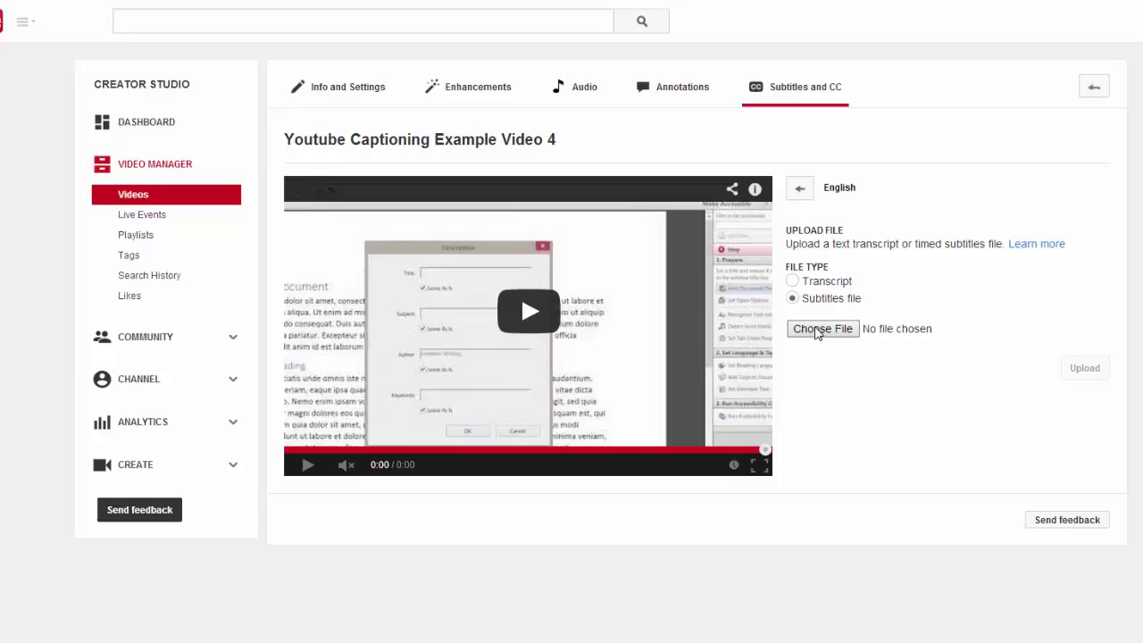
pyautogui.click(816, 329)
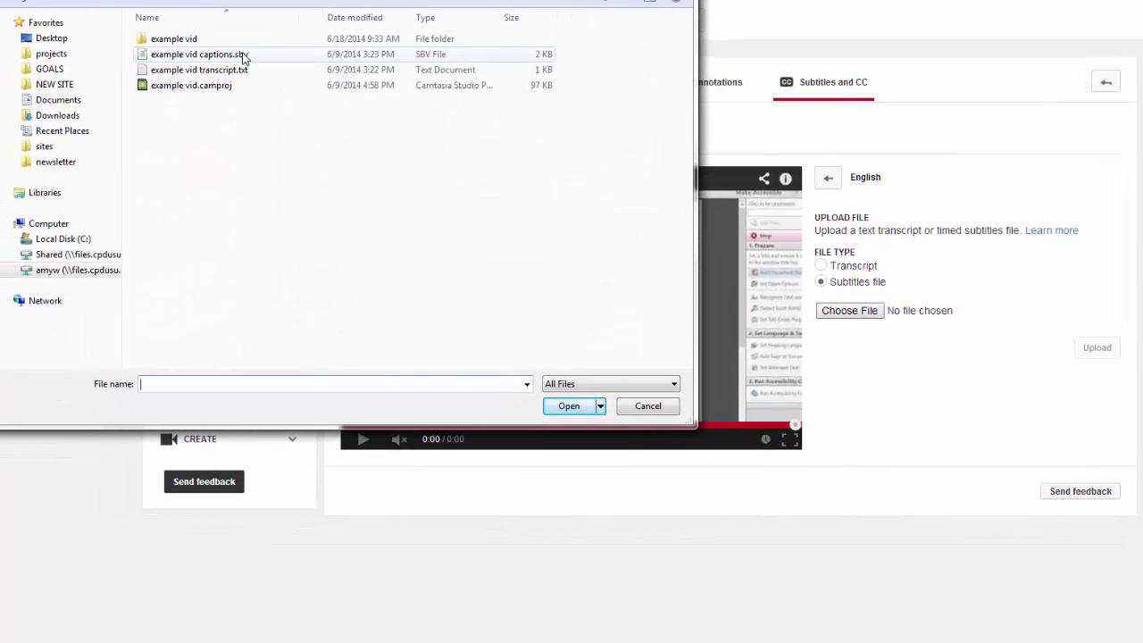
pyautogui.click(254, 59)
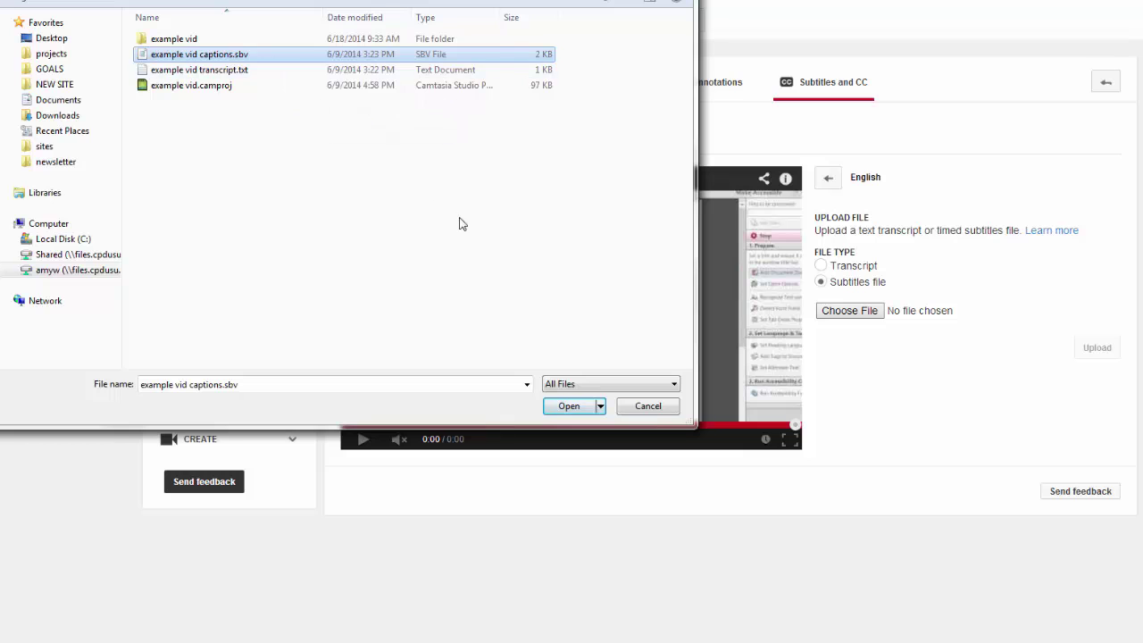
pyautogui.click(648, 407)
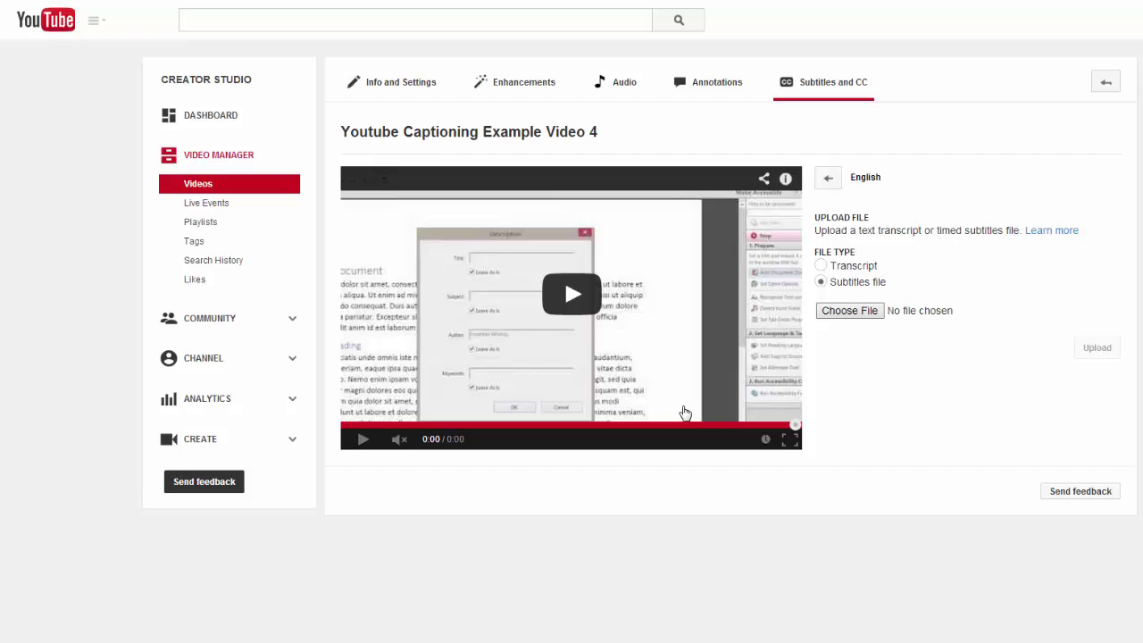
# Switch the upload type to Transcript and choose example vid transcript.txt.
pyautogui.click(822, 267)
pyautogui.click(862, 311)
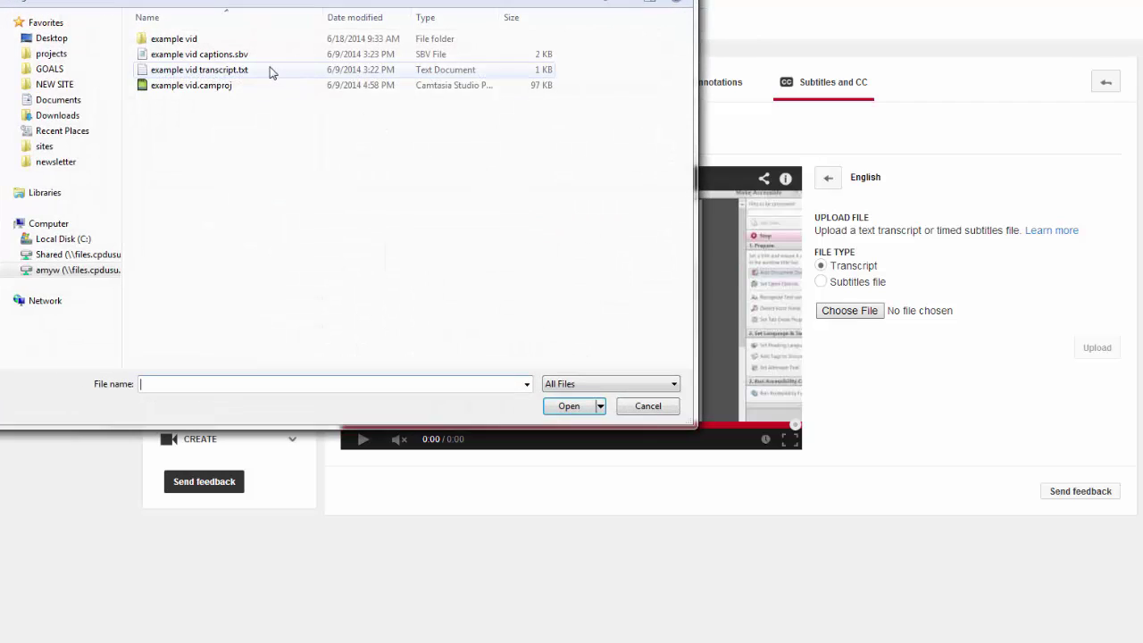
pyautogui.click(267, 71)
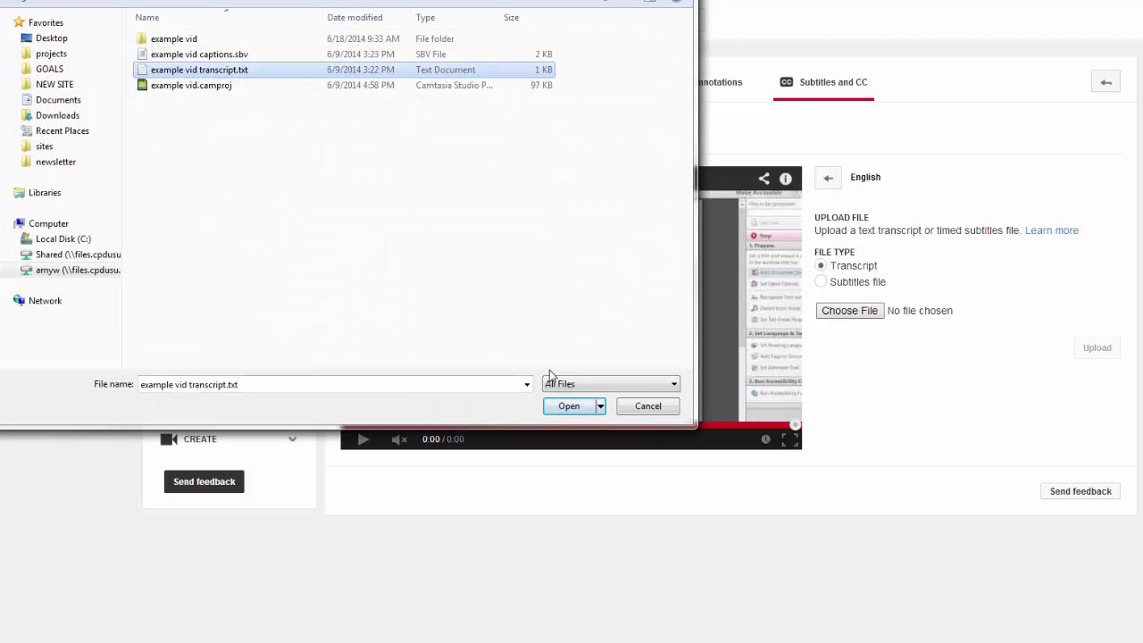
pyautogui.click(581, 409)
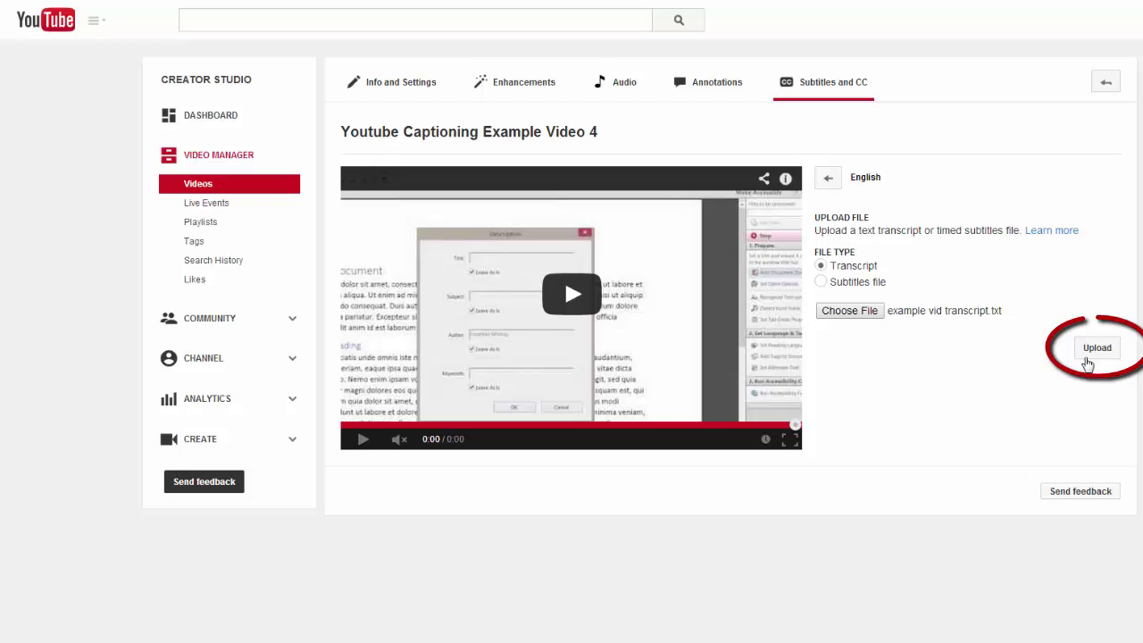
# Upload the chosen transcript and have its text synced to the speech automatically.
pyautogui.click(1096, 350)
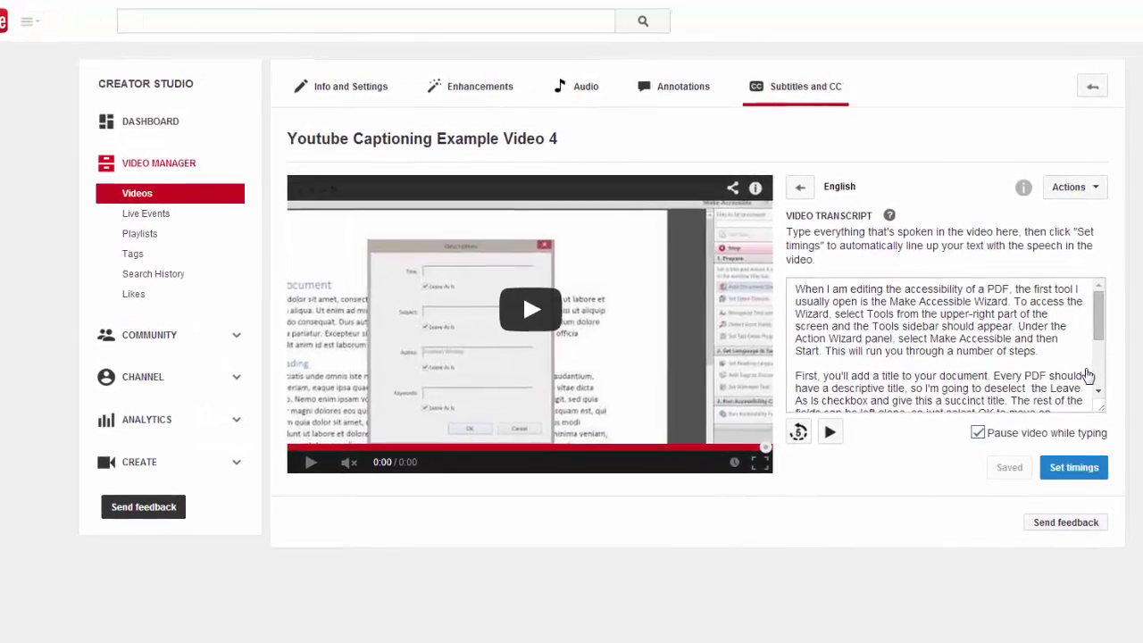
pyautogui.click(1042, 365)
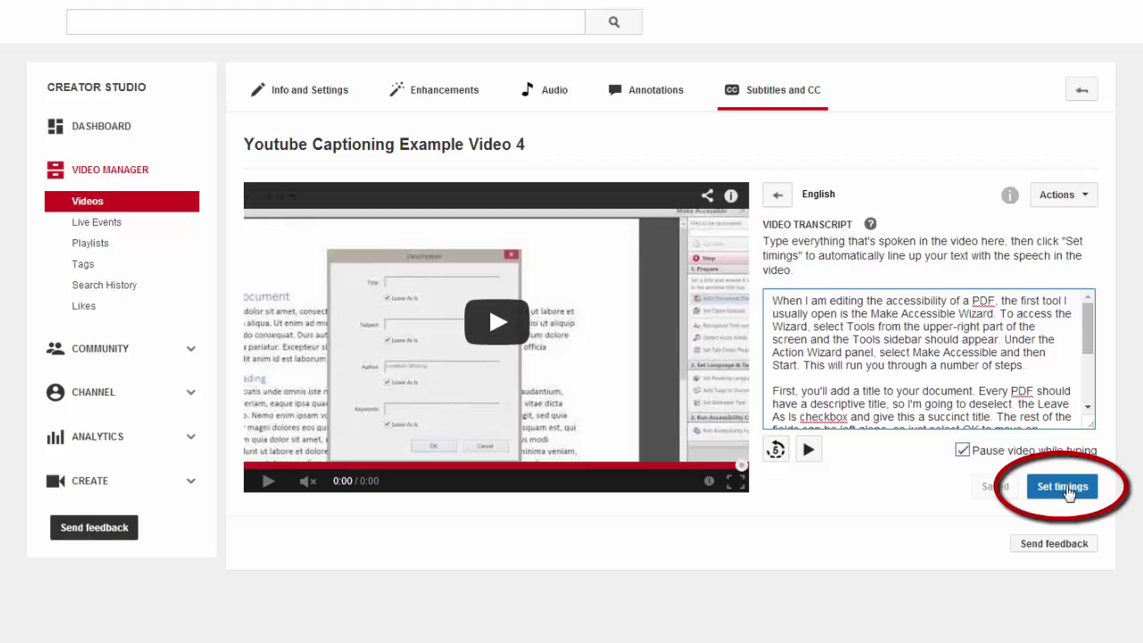
pyautogui.click(1068, 489)
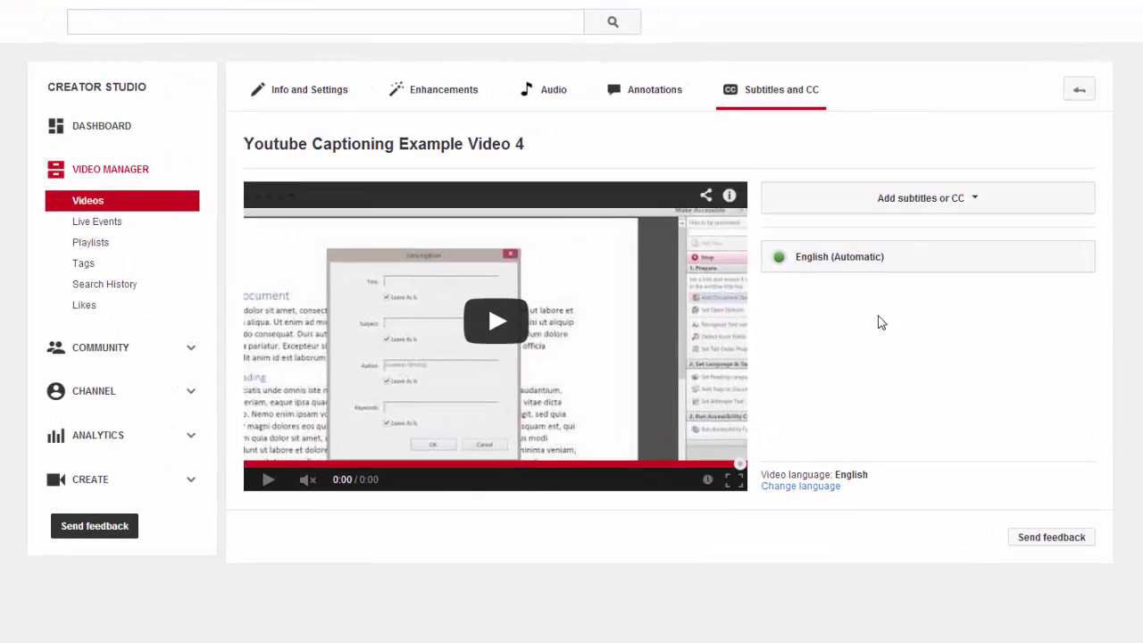
# Start an English Transcribe-and-set-timings track, play the video and enter 'type here'.
pyautogui.click(969, 207)
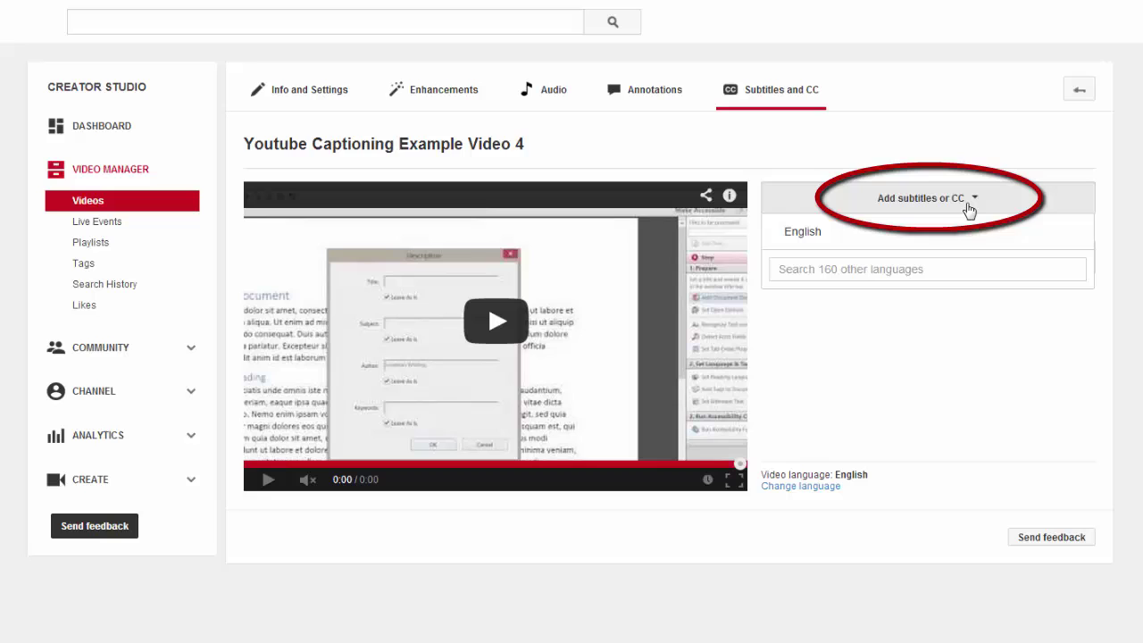
pyautogui.click(844, 233)
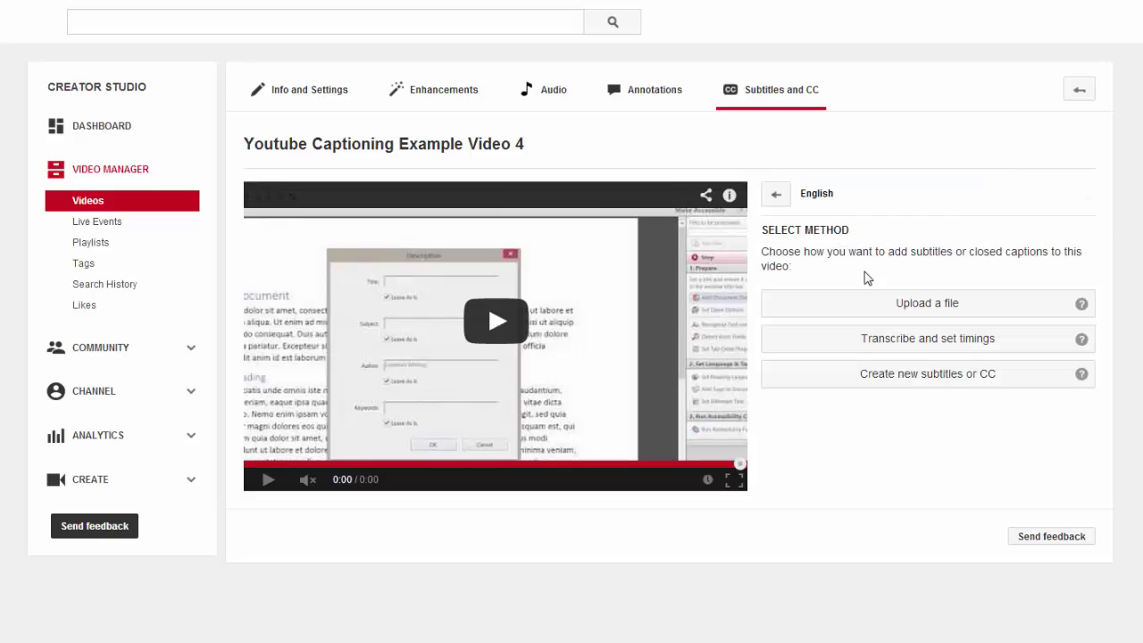
pyautogui.click(1016, 342)
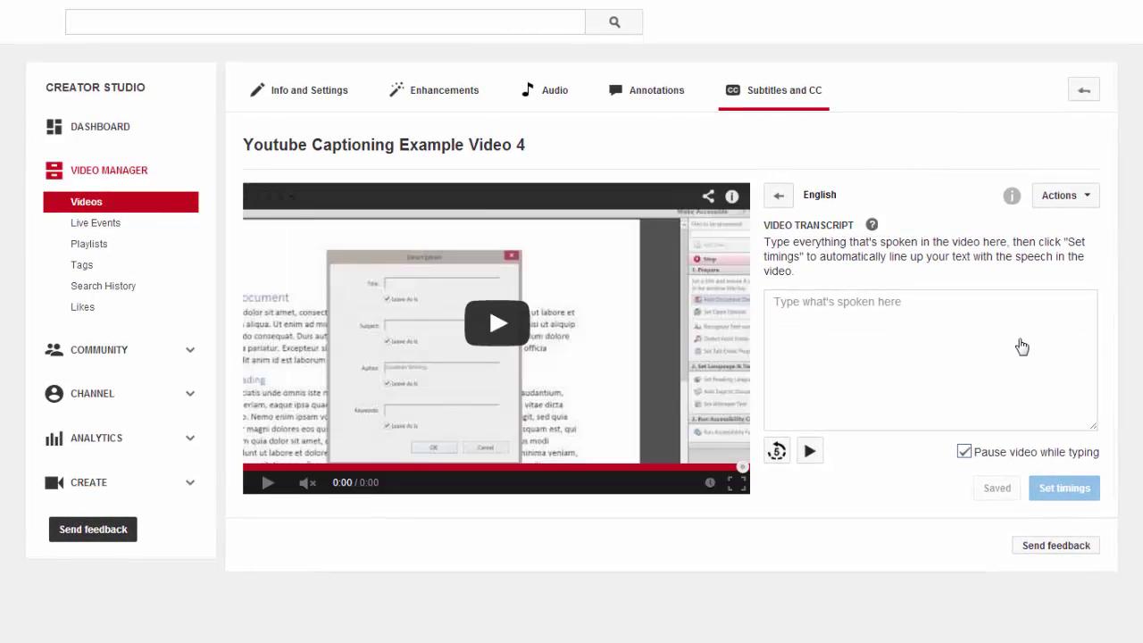
pyautogui.click(487, 327)
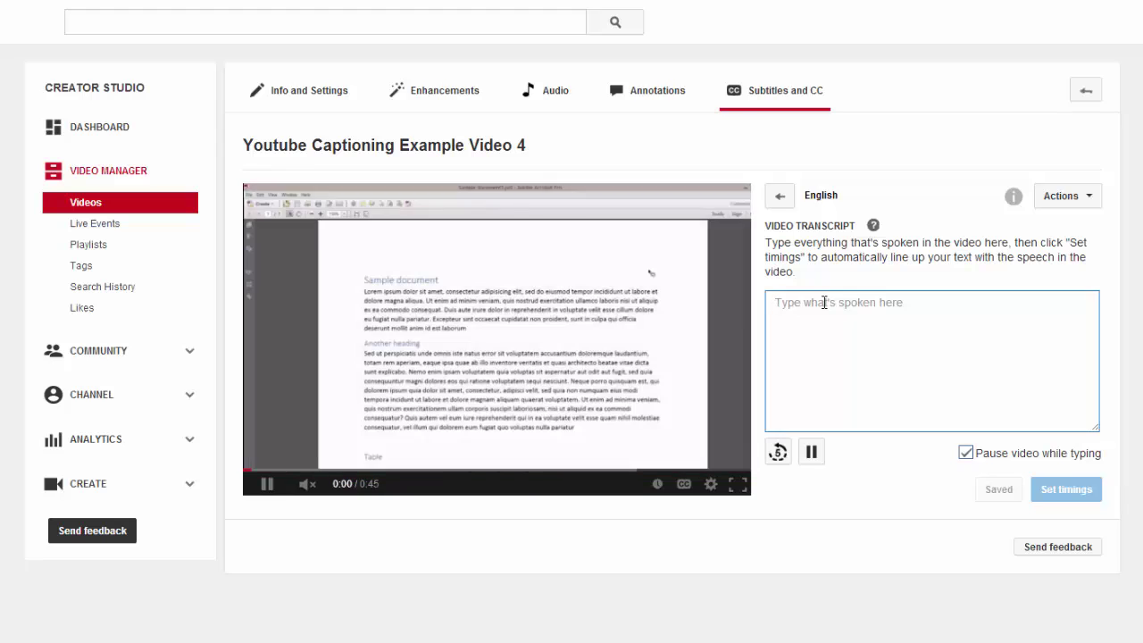
pyautogui.write('type he')
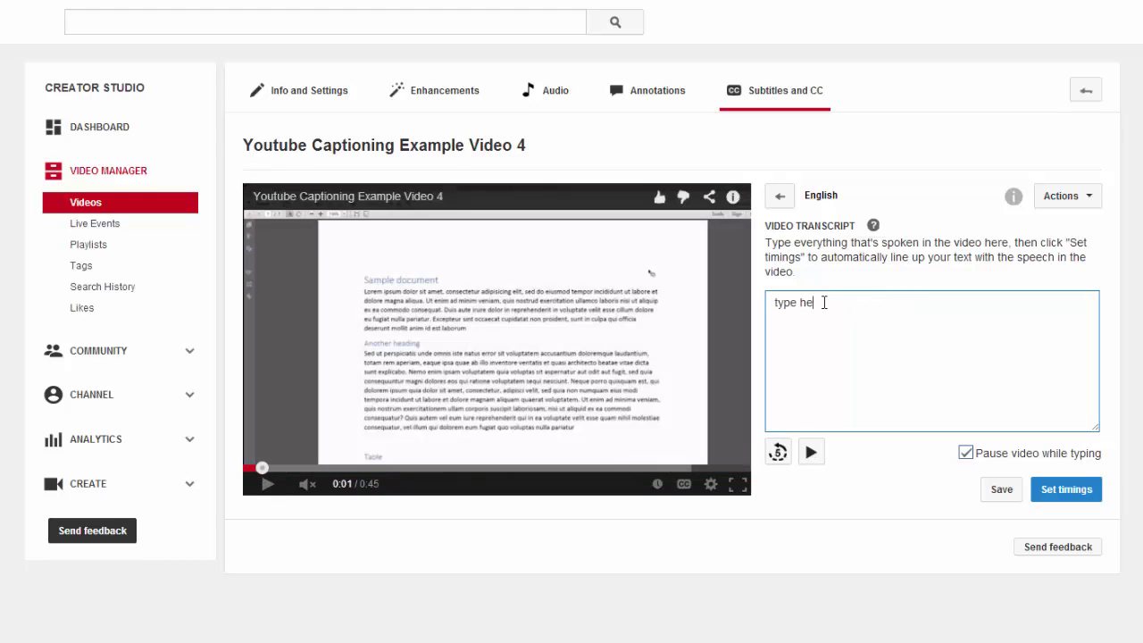
pyautogui.write('re')
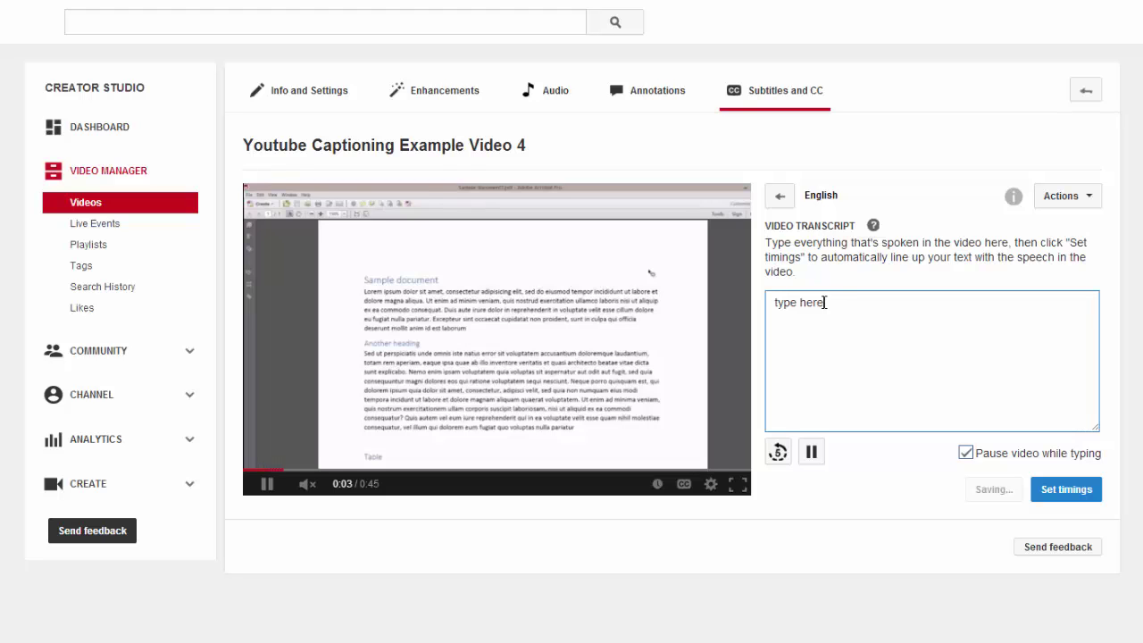
# Set the English transcript's timings automatically and wait for processing to finish.
pyautogui.click(1063, 494)
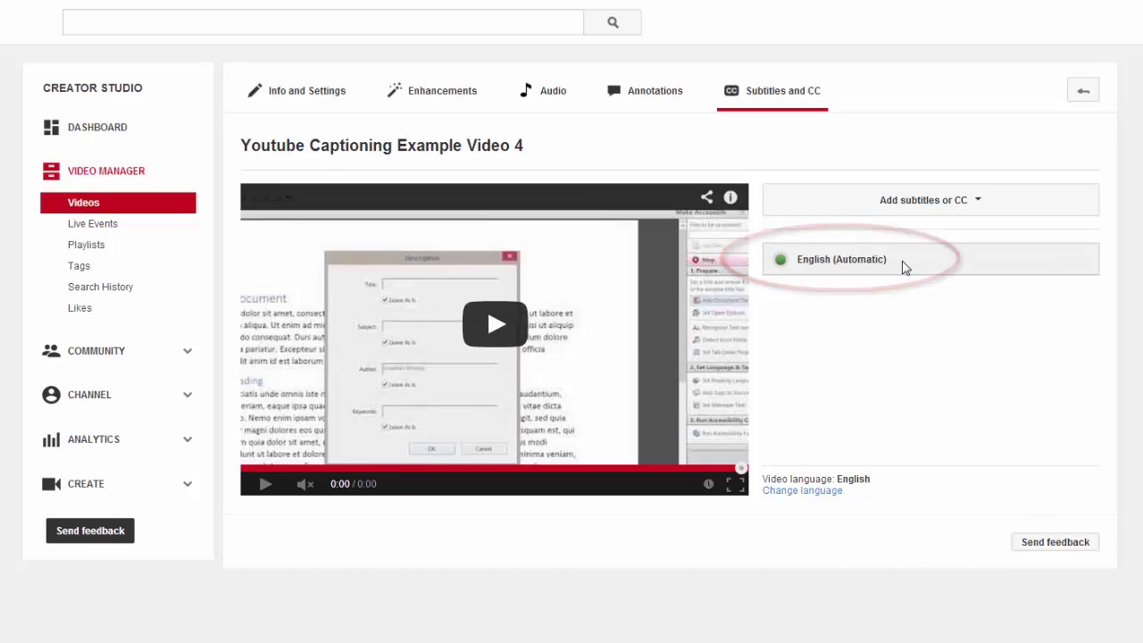
# Edit the English (Automatic) captions, adding a comma after PDF in the first line.
pyautogui.click(904, 266)
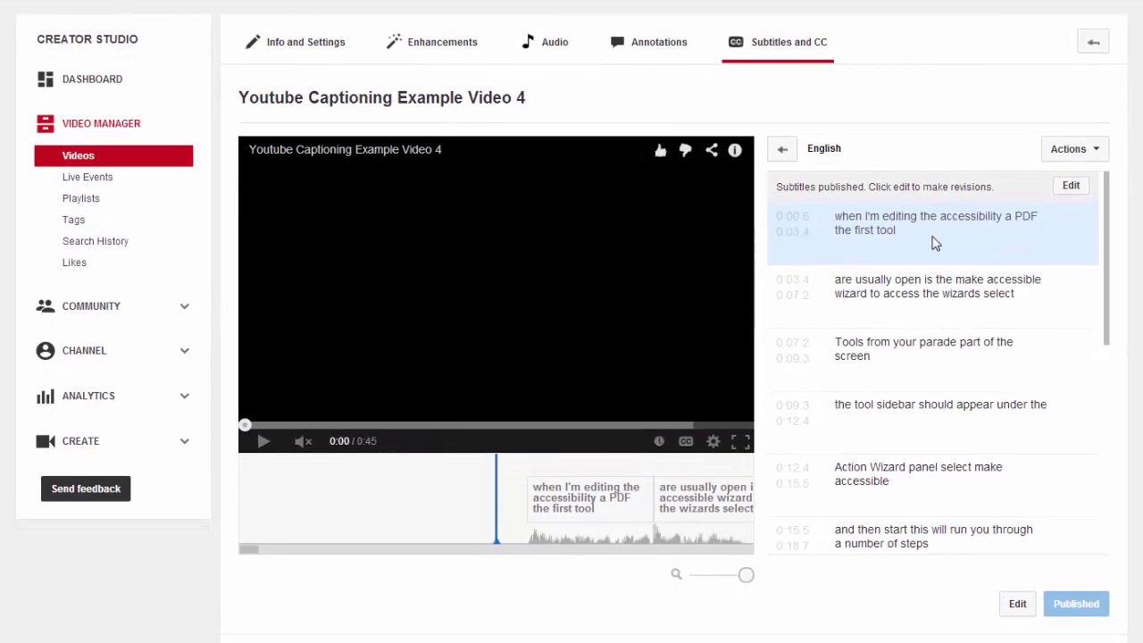
pyautogui.click(1072, 189)
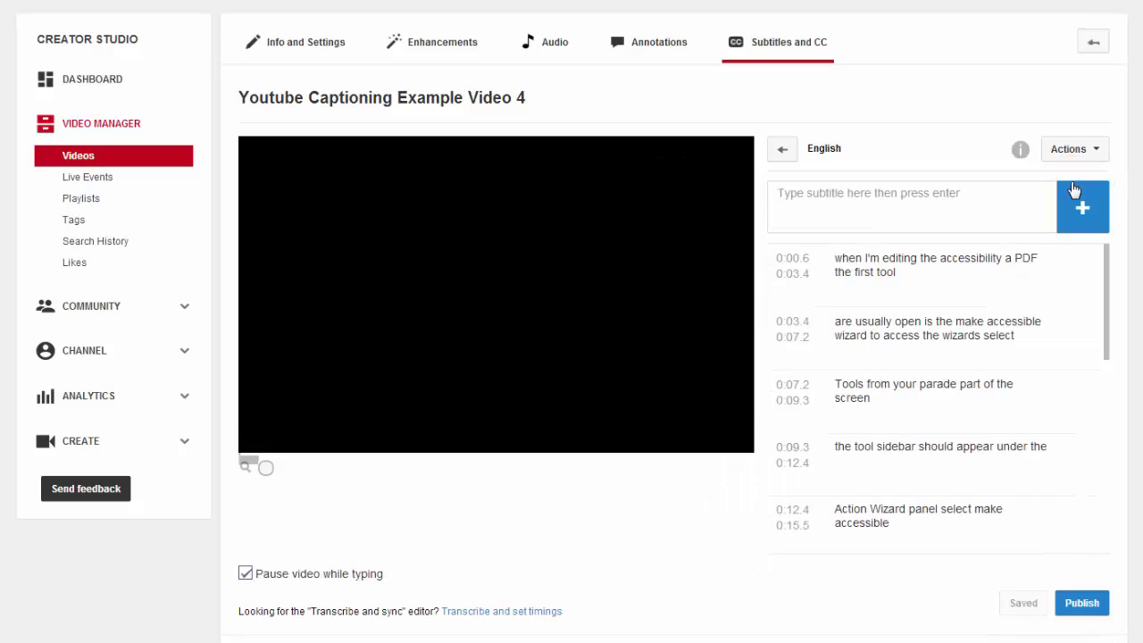
pyautogui.click(963, 268)
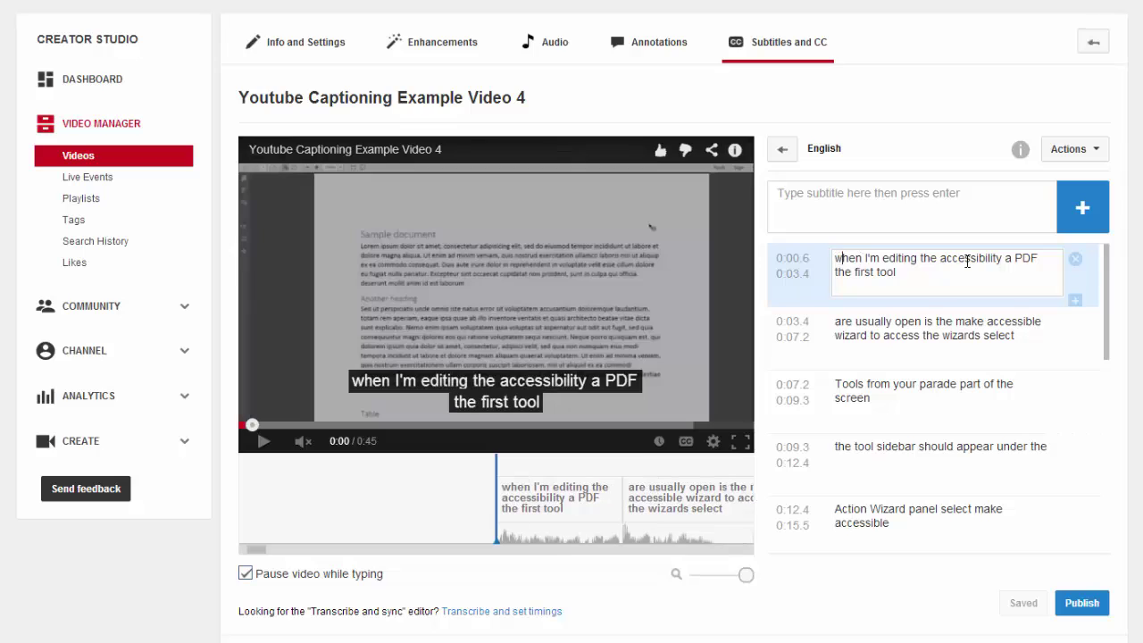
pyautogui.click(1057, 258)
pyautogui.write(',')
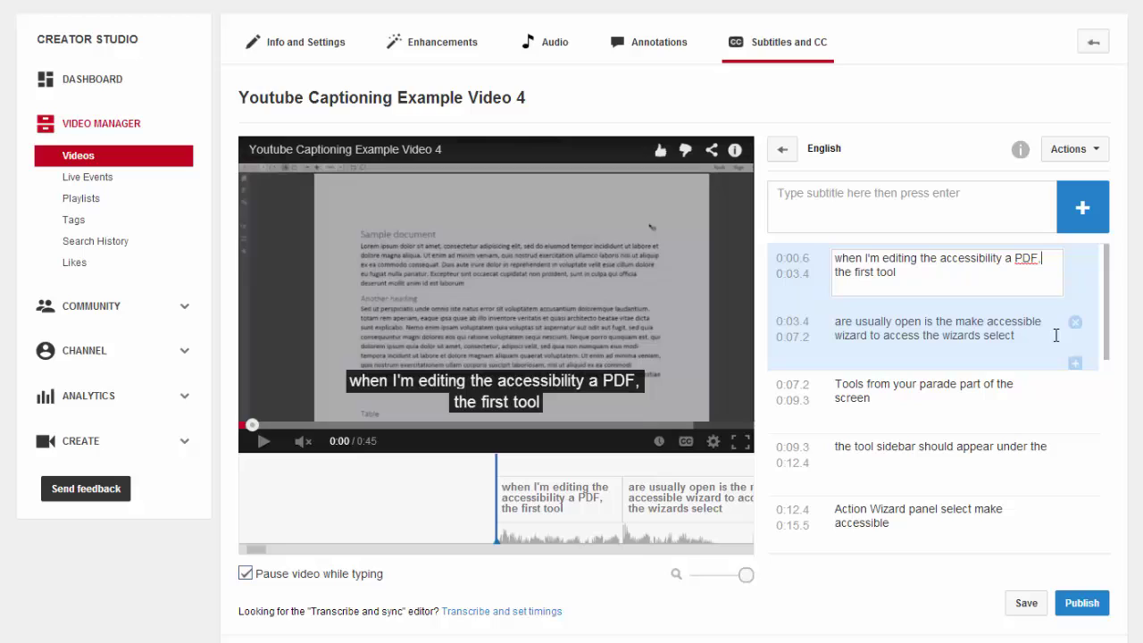
pyautogui.moveTo(1070, 464)
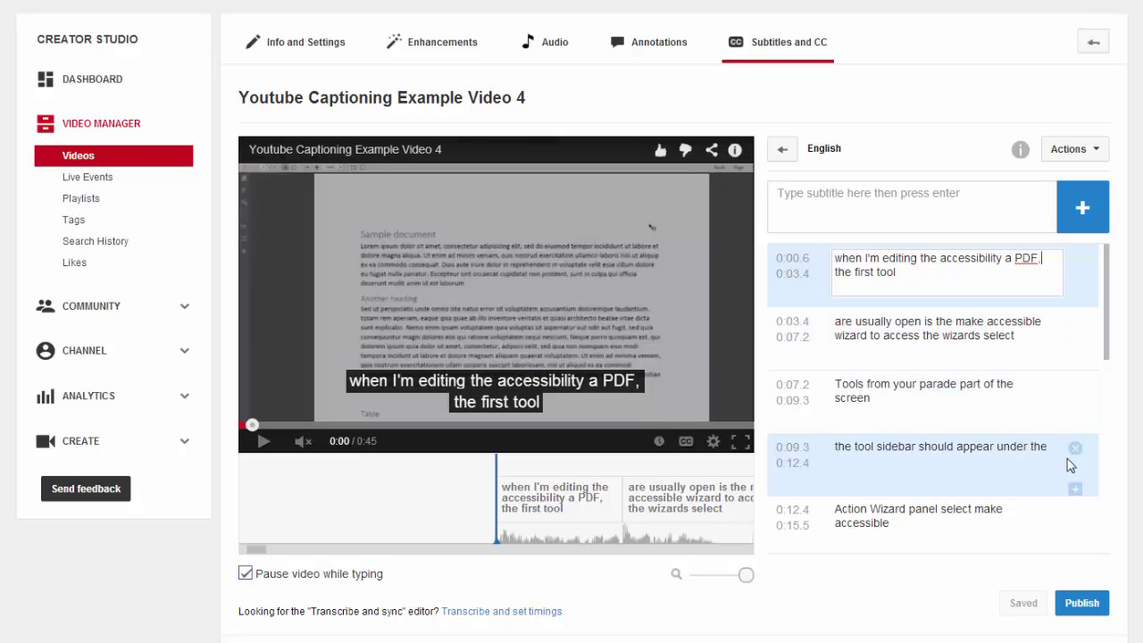
# Review the third, fourth and Action Wizard captions.
pyautogui.click(885, 403)
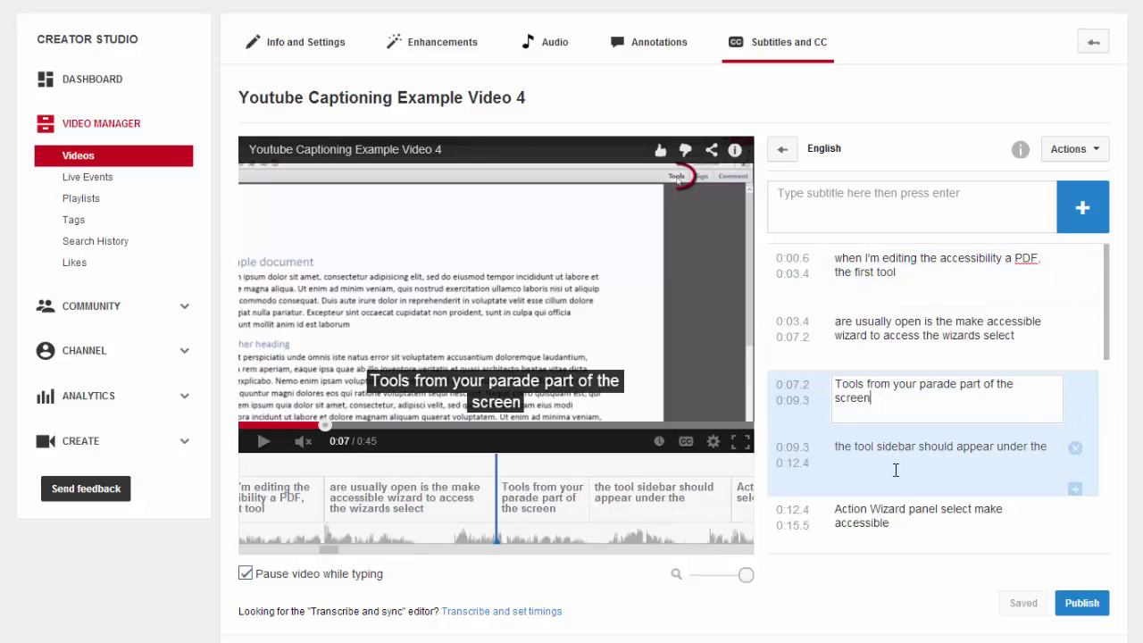
pyautogui.click(897, 464)
pyautogui.click(912, 514)
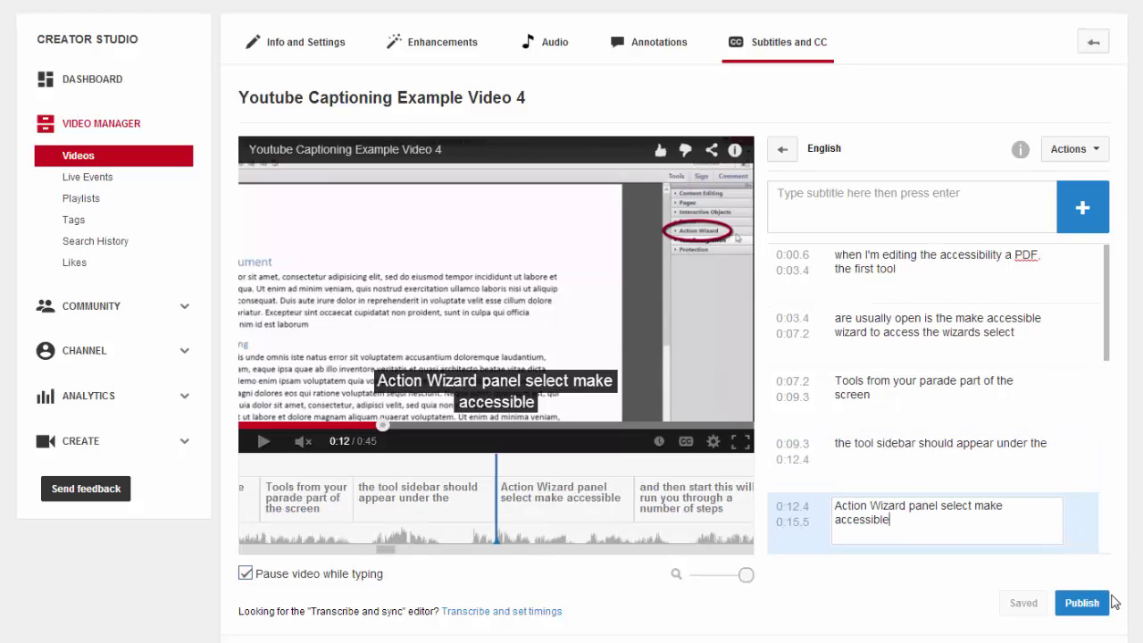
# Publish the corrected English captions, then unpublish them from the Actions menu.
pyautogui.click(1097, 609)
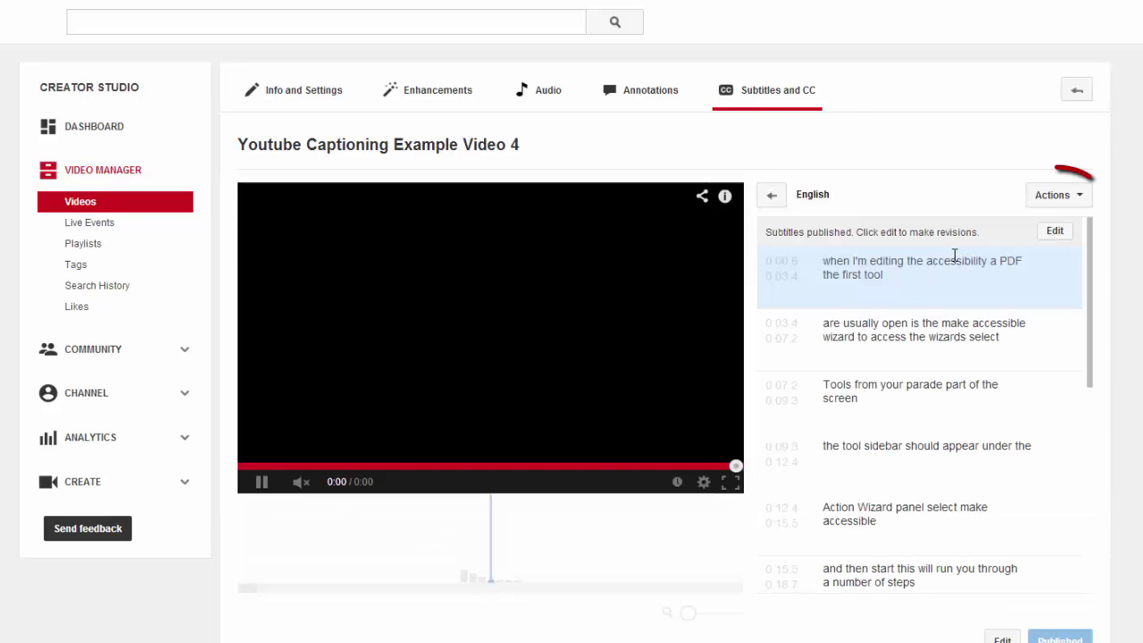
pyautogui.click(1079, 197)
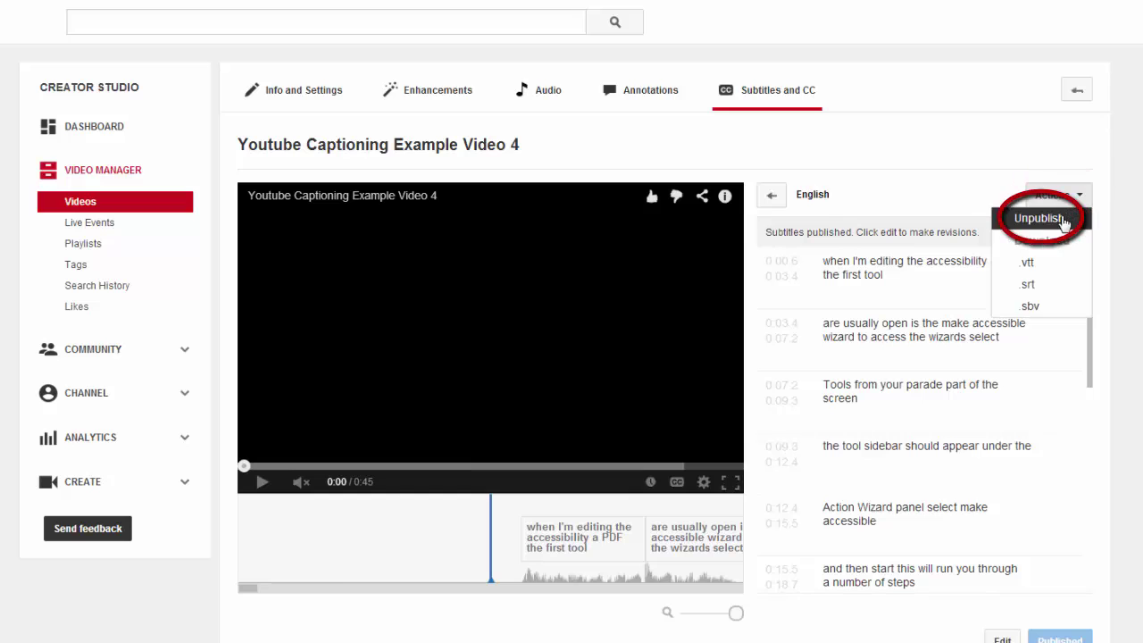
pyautogui.click(1063, 218)
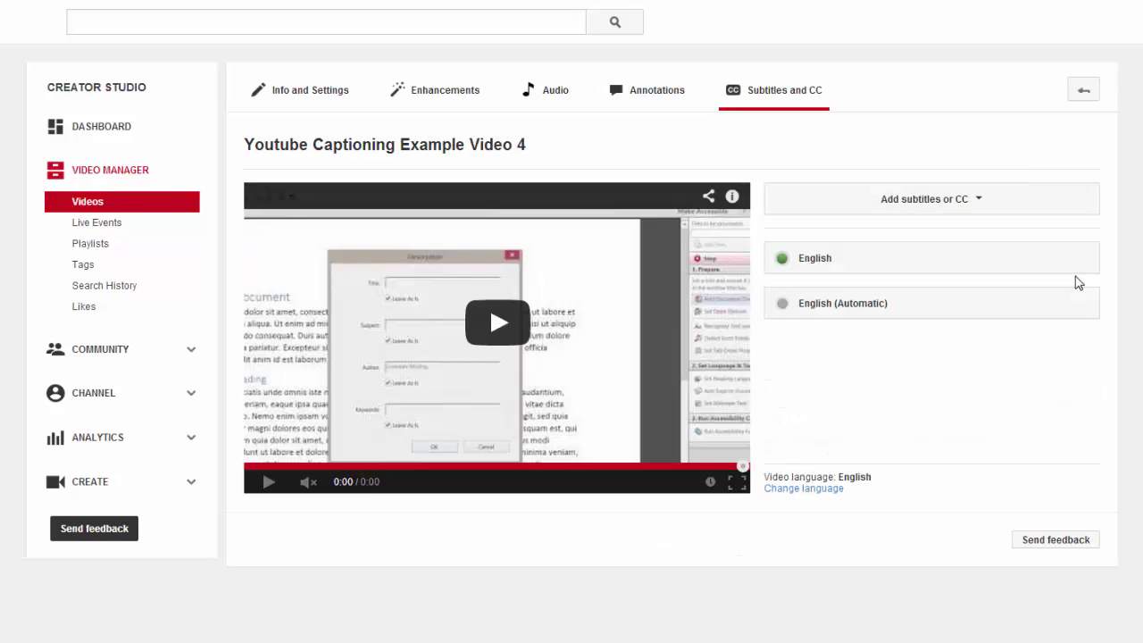